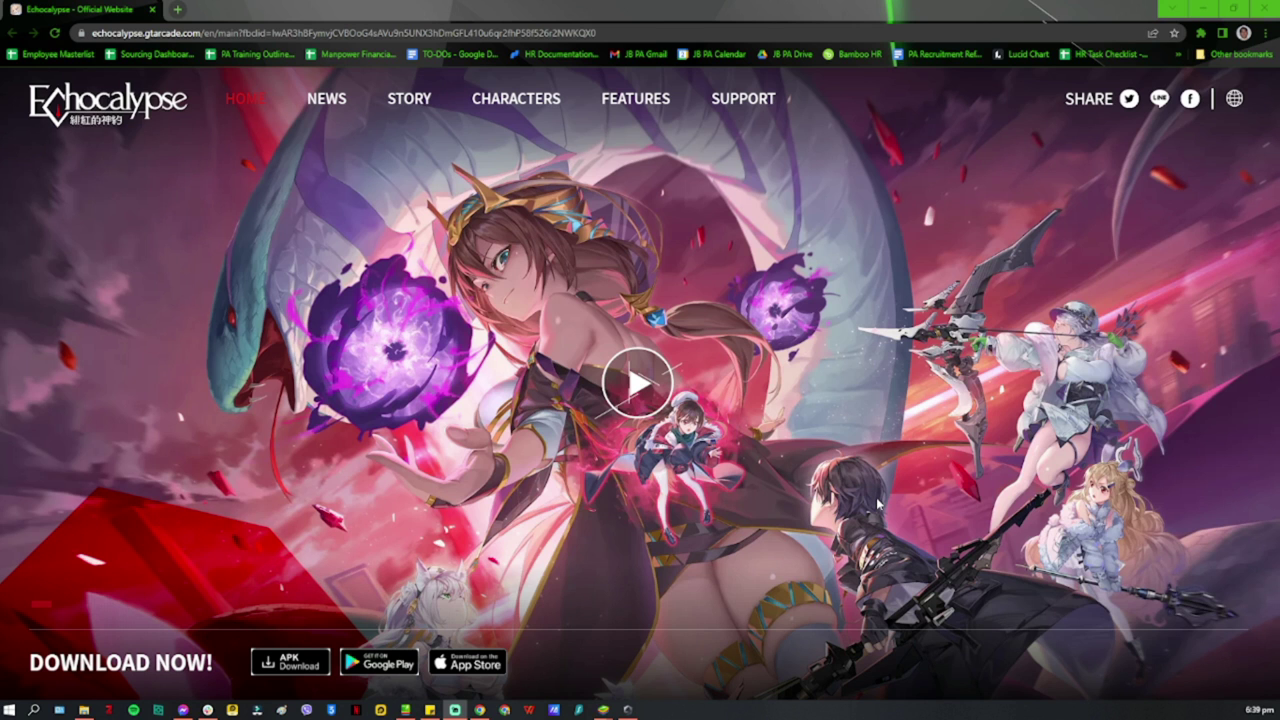
Watch the trailer briefly, then download the Echocalypse APK from the official site
click(657, 383)
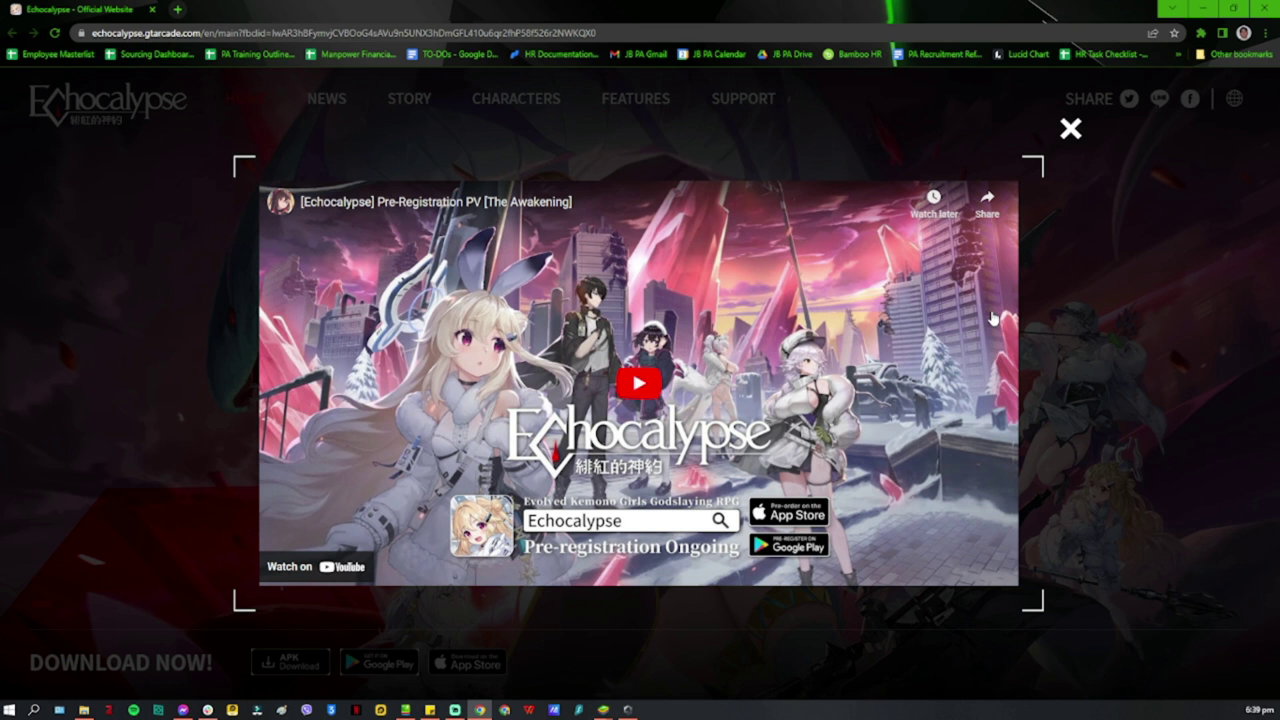
click(1070, 131)
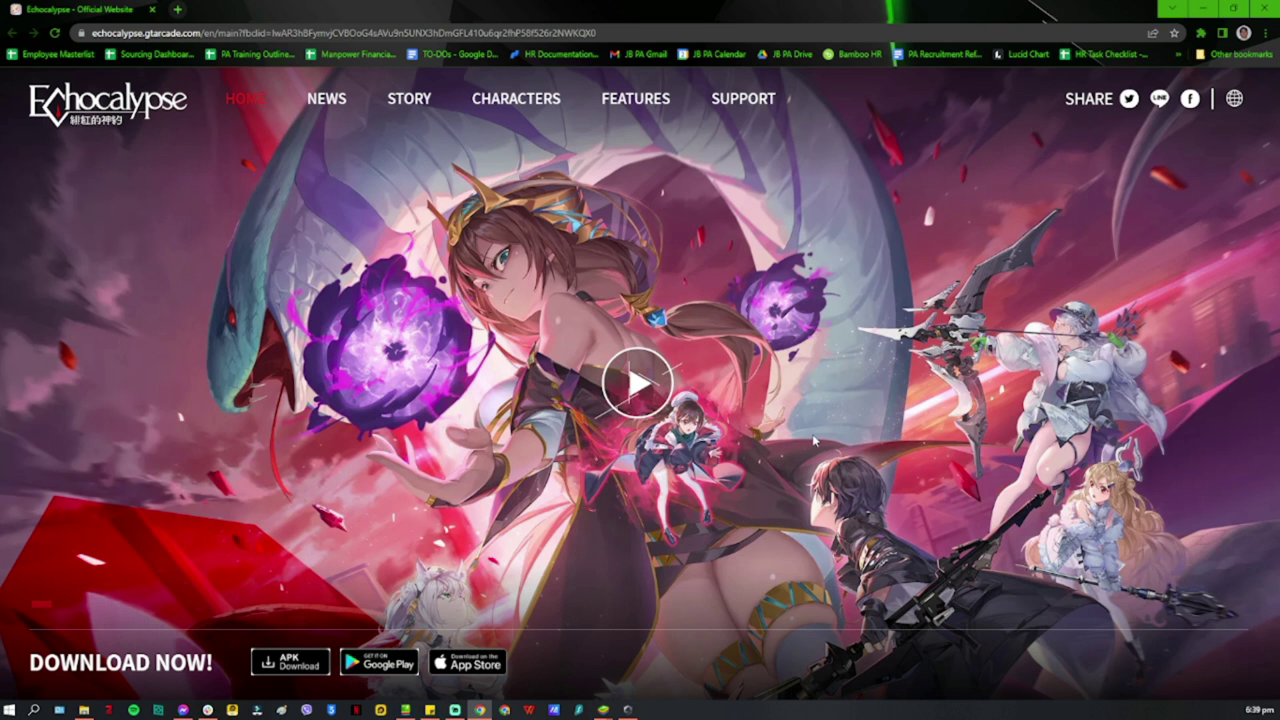
scroll(814, 441, down, 1)
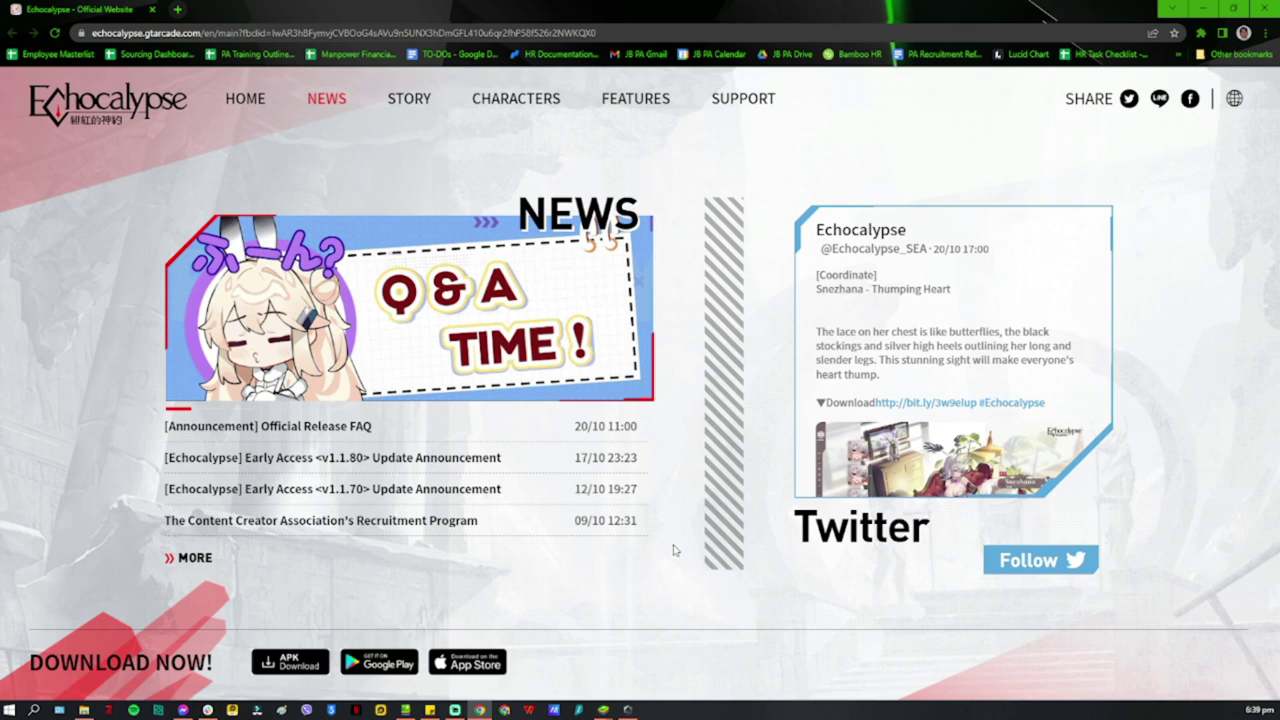
scroll(675, 550, up, 1)
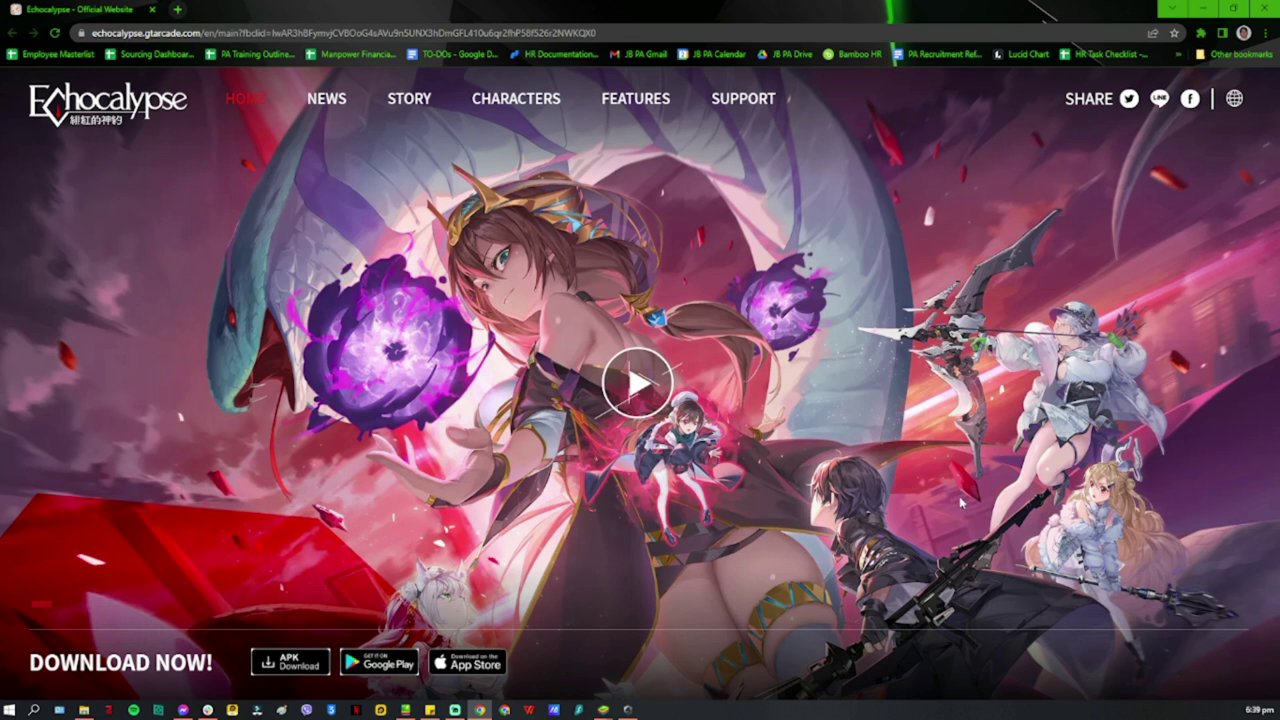
click(271, 667)
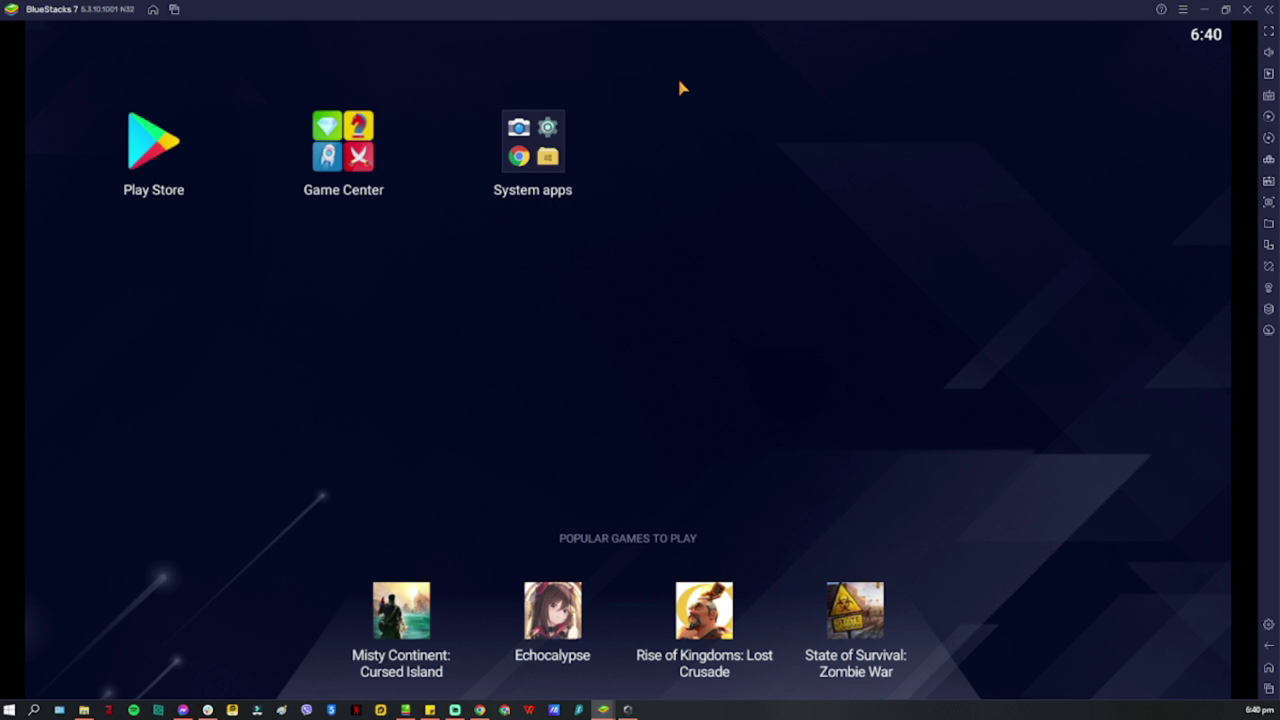
Install the newest downloaded JGAME Echocalypse APK from Downloads into BlueStacks 7
click(1268, 182)
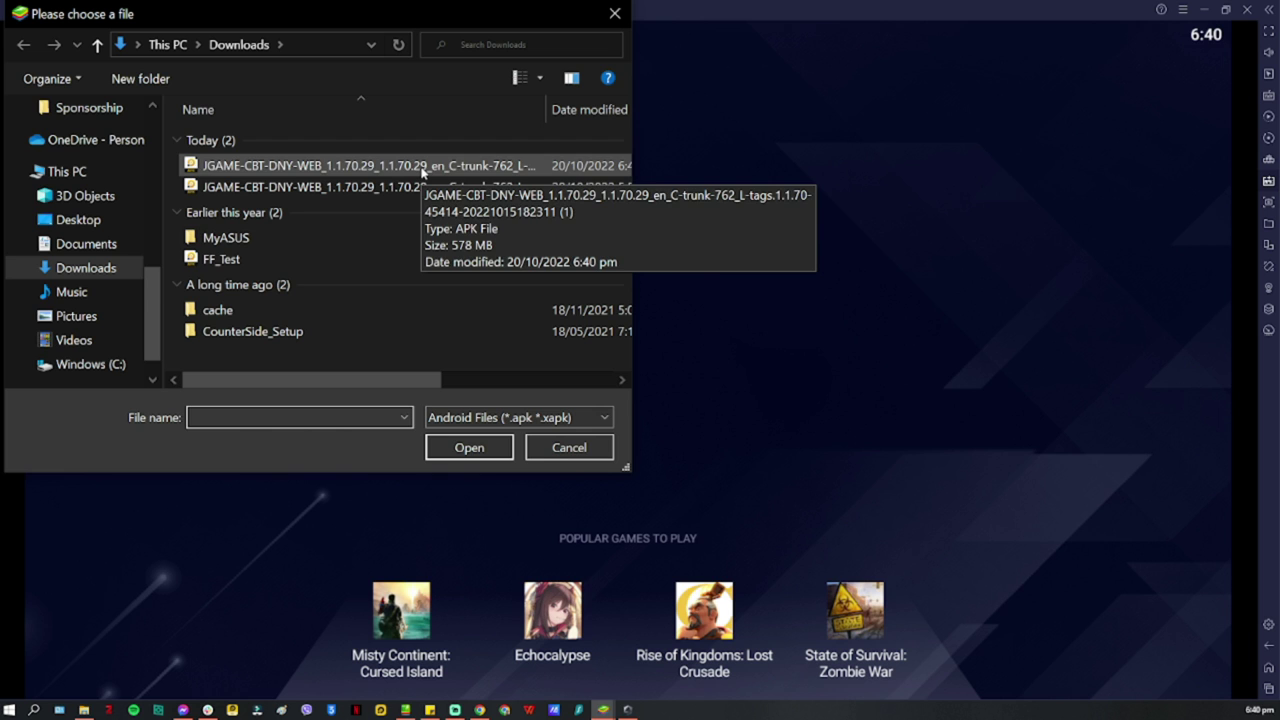
click(422, 168)
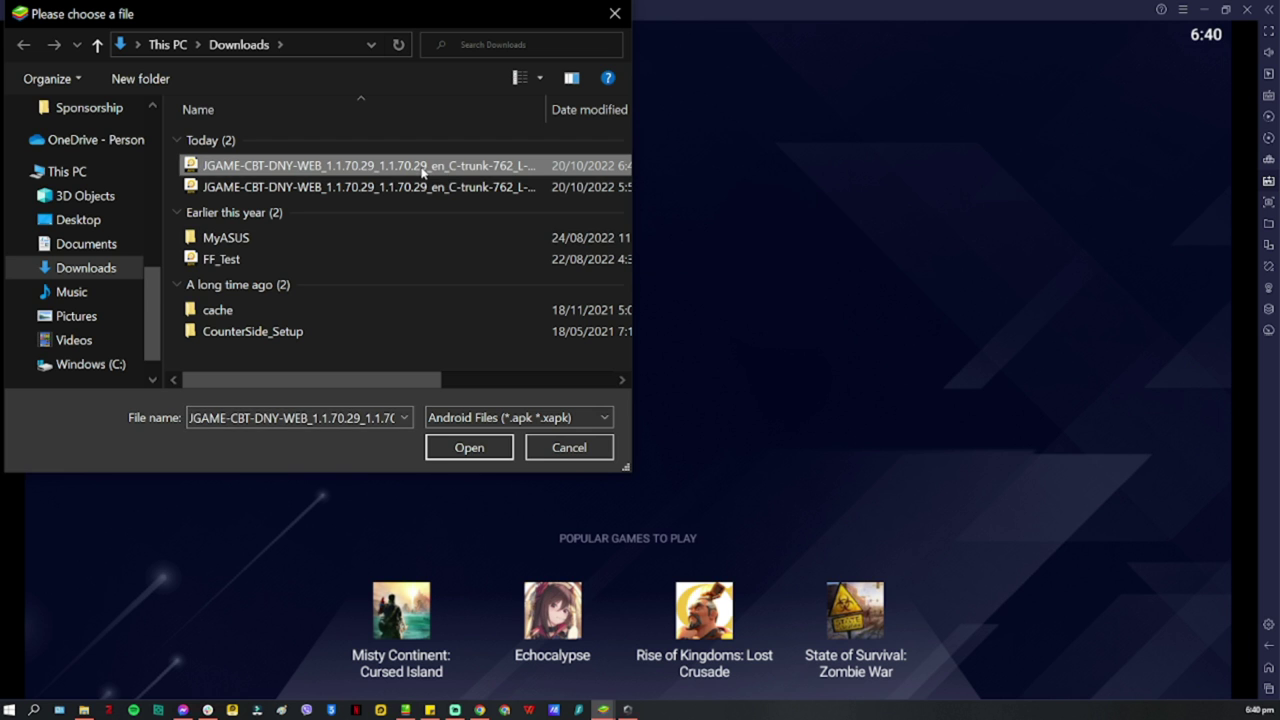
click(453, 450)
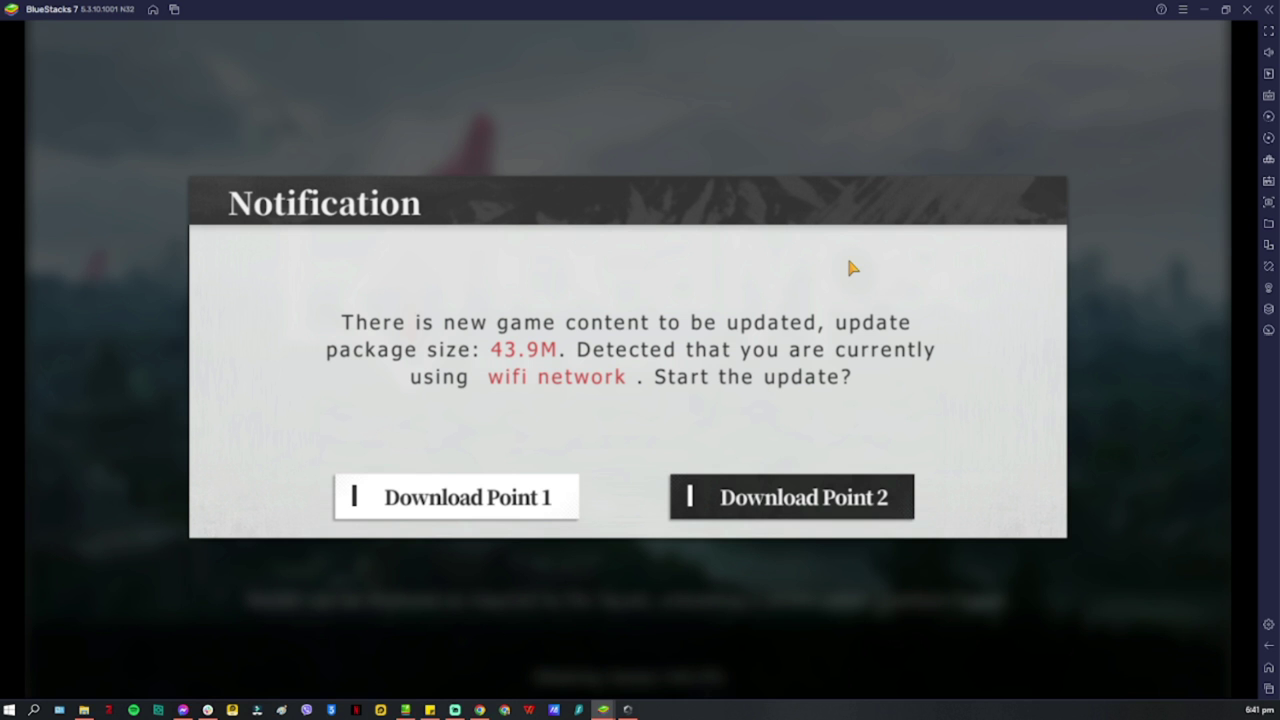
Start downloading the 43.9M Echocalypse game content update
click(461, 510)
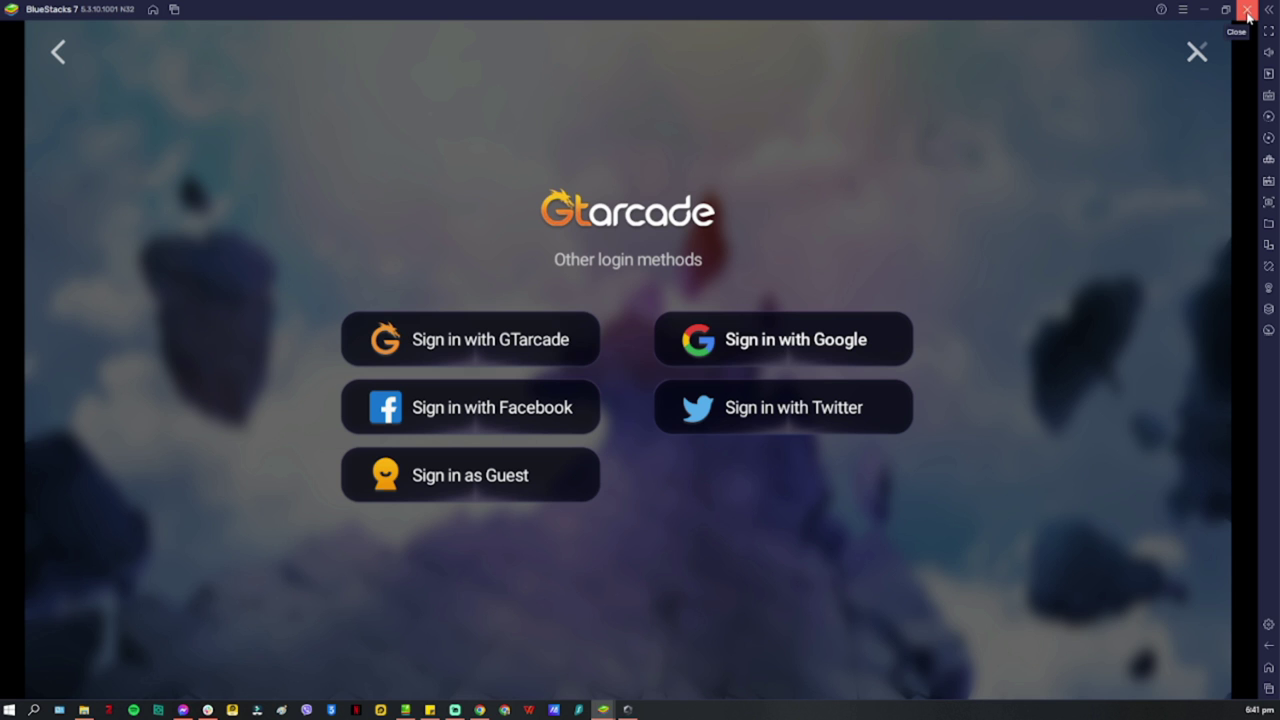
Exit BlueStacks 7, then open the player's Basic Data page in BlueStacks 6's Echocalypse
click(1247, 12)
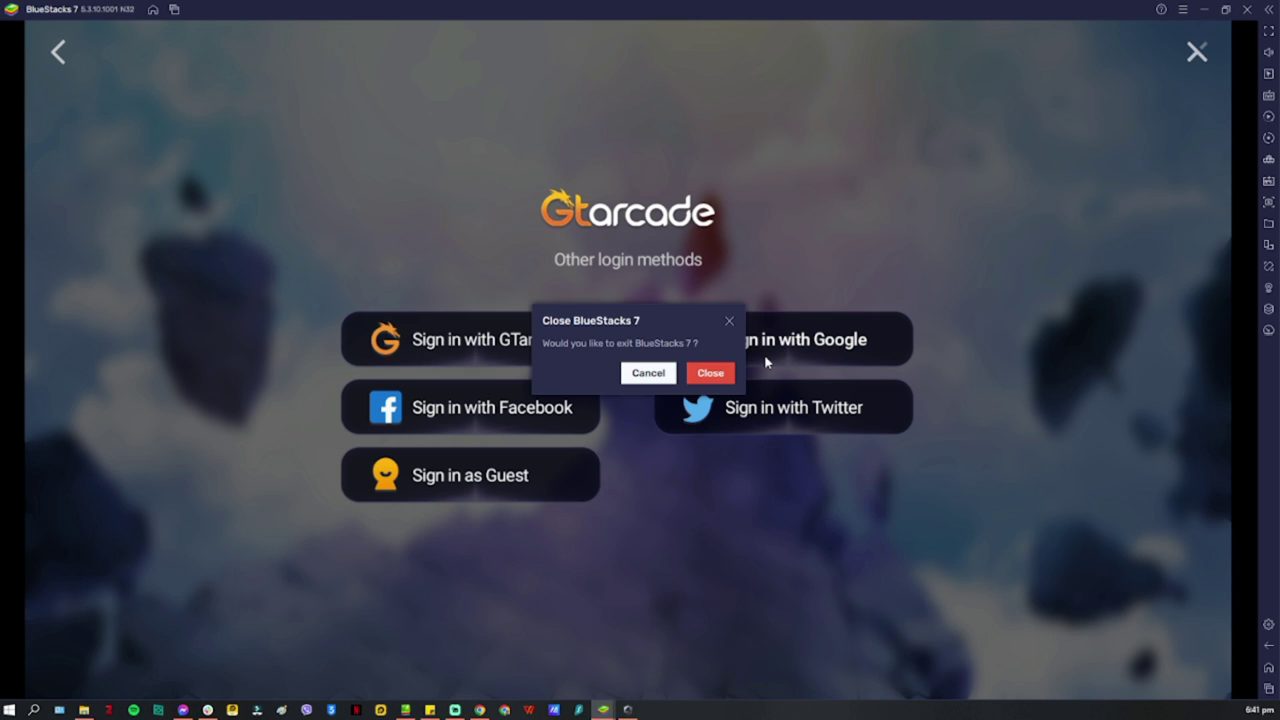
click(707, 375)
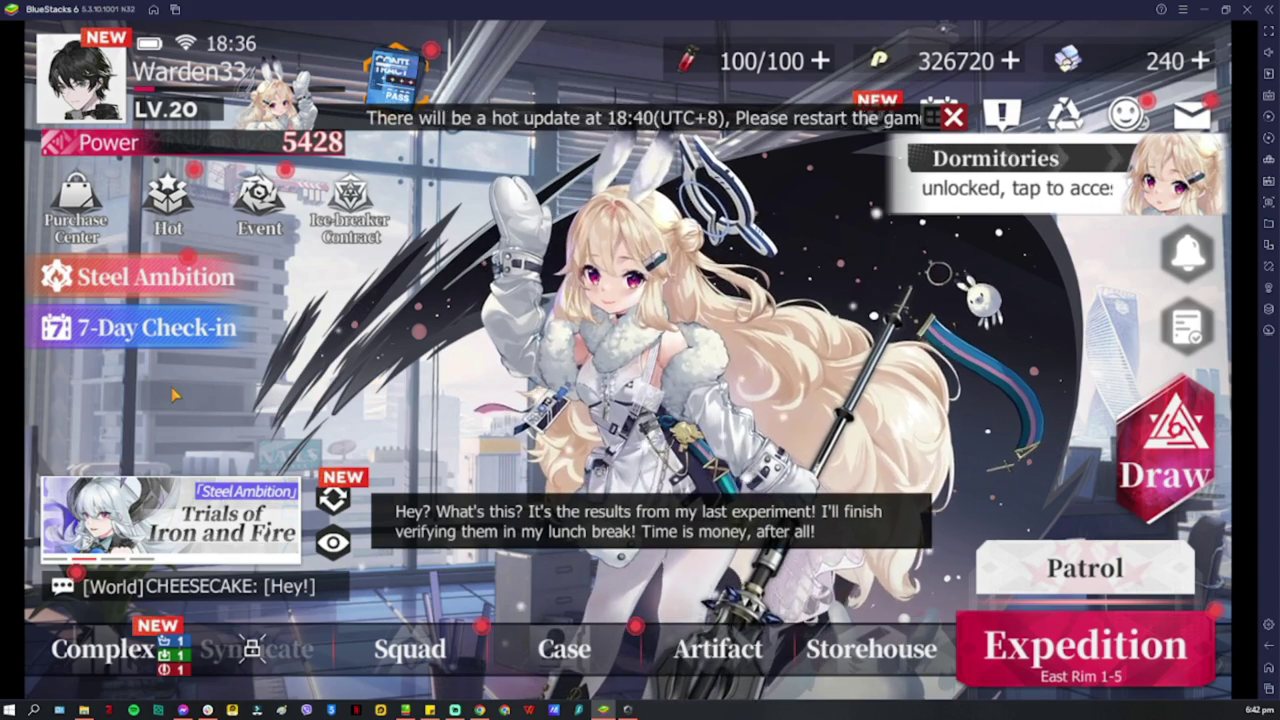
click(80, 65)
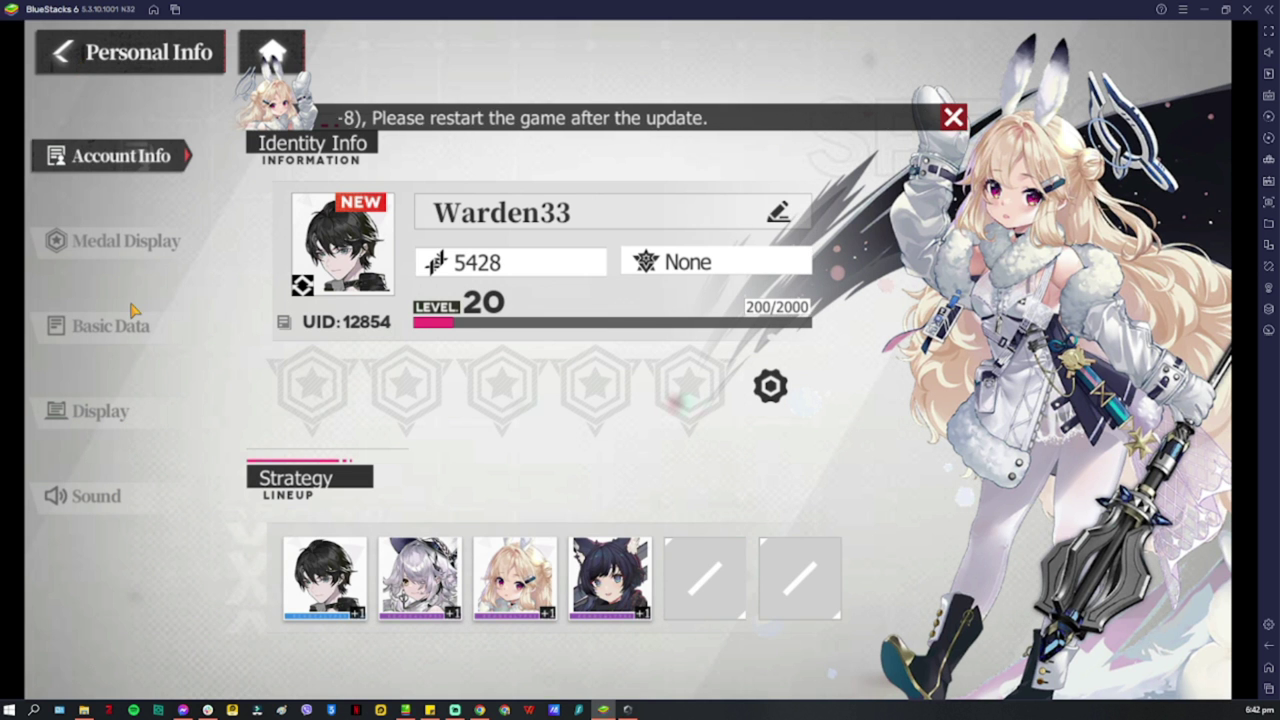
click(104, 410)
click(128, 327)
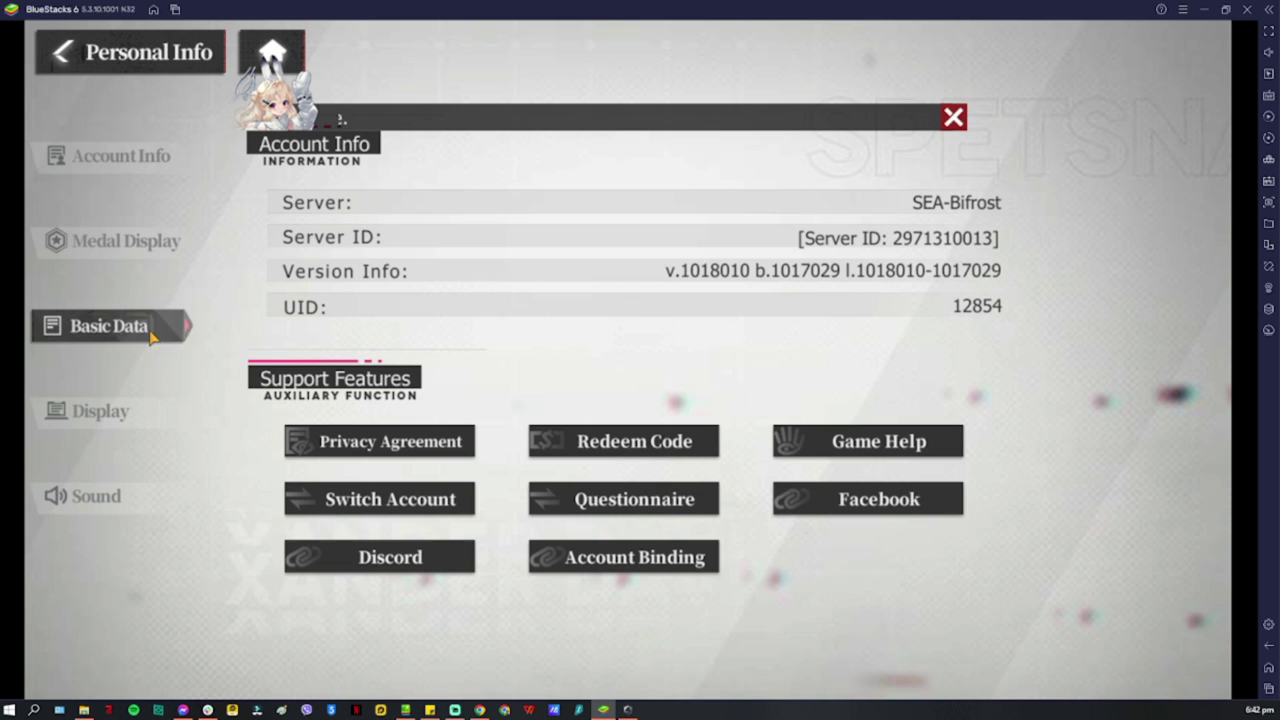
Submit the redeem code ECHO777 from the Basic Data page
click(647, 455)
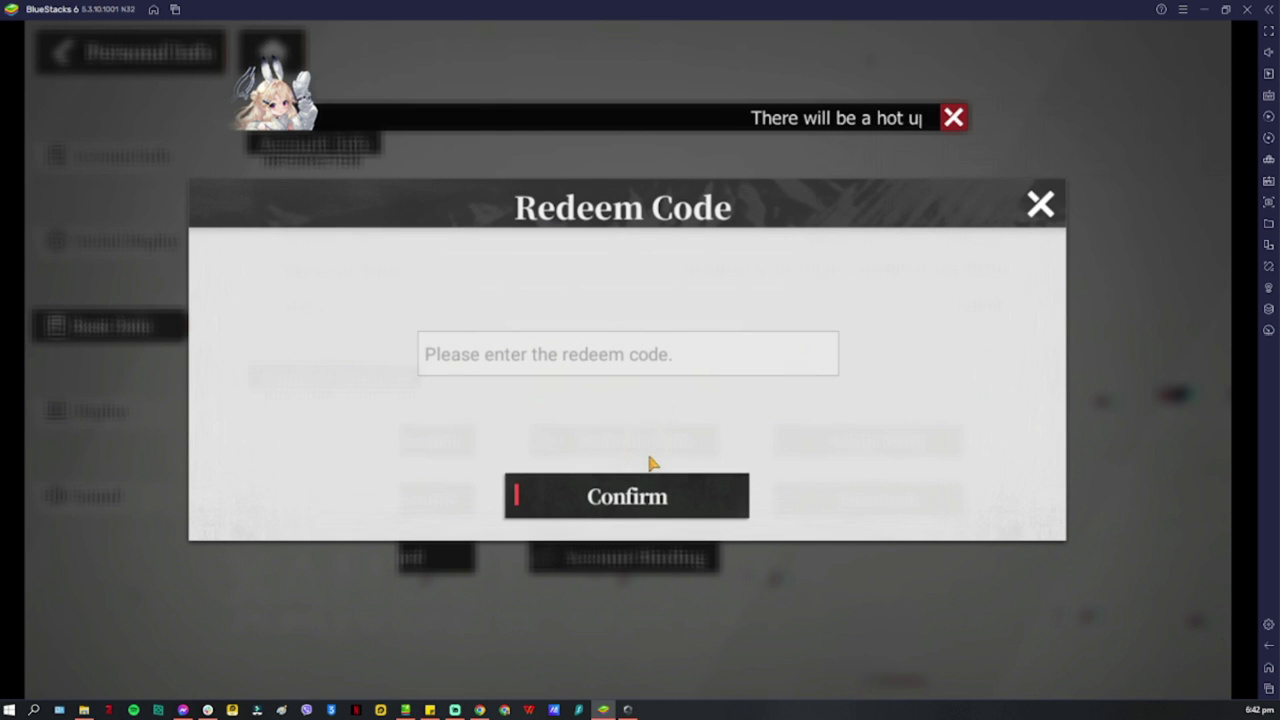
click(673, 354)
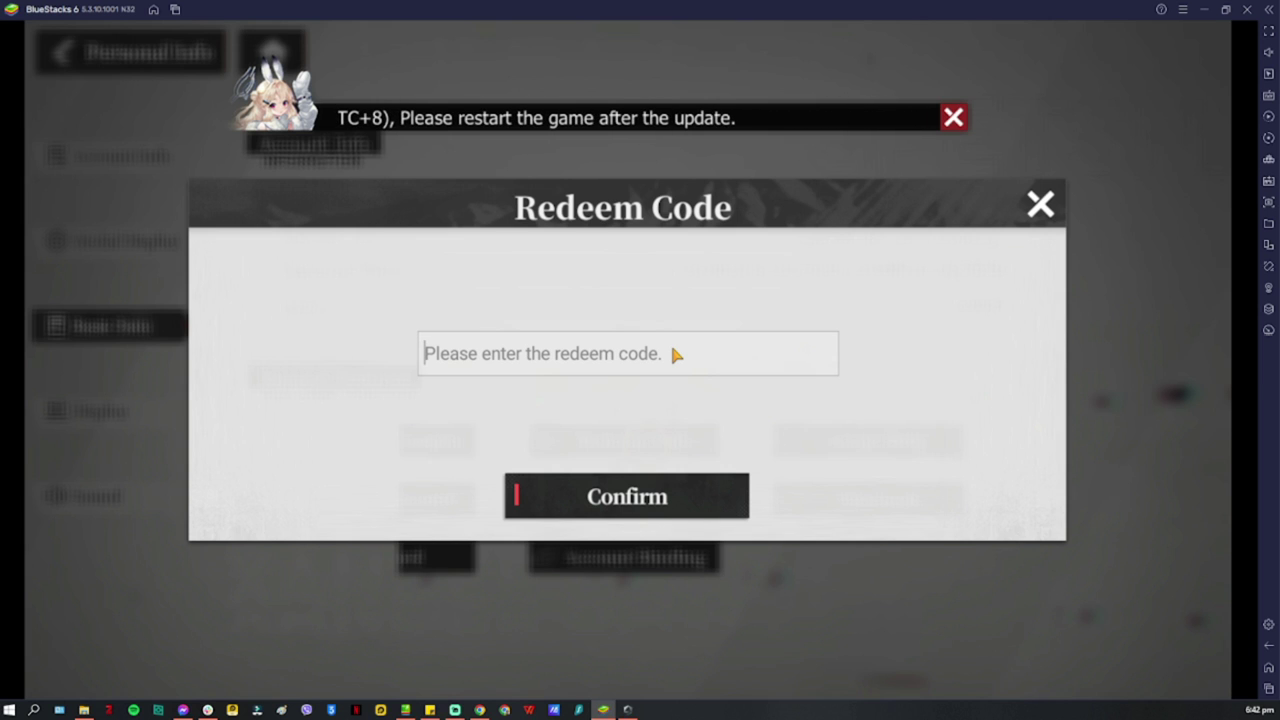
text(E)
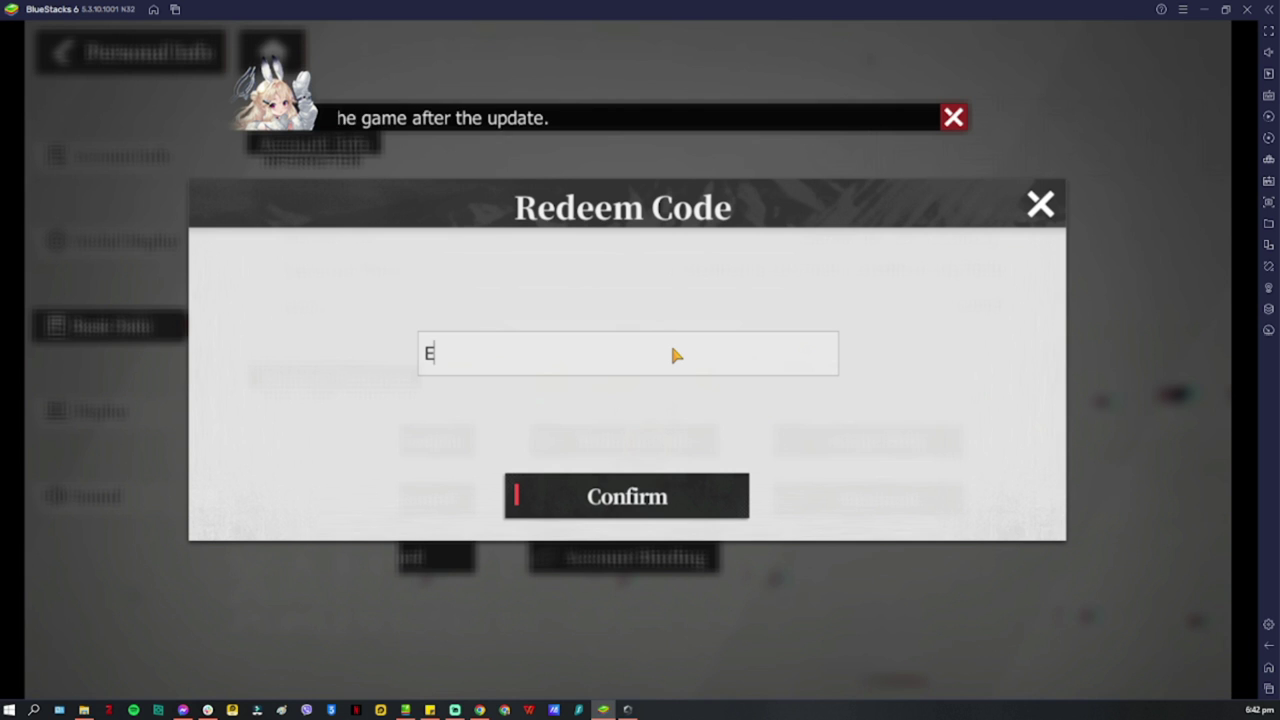
text(CHO)
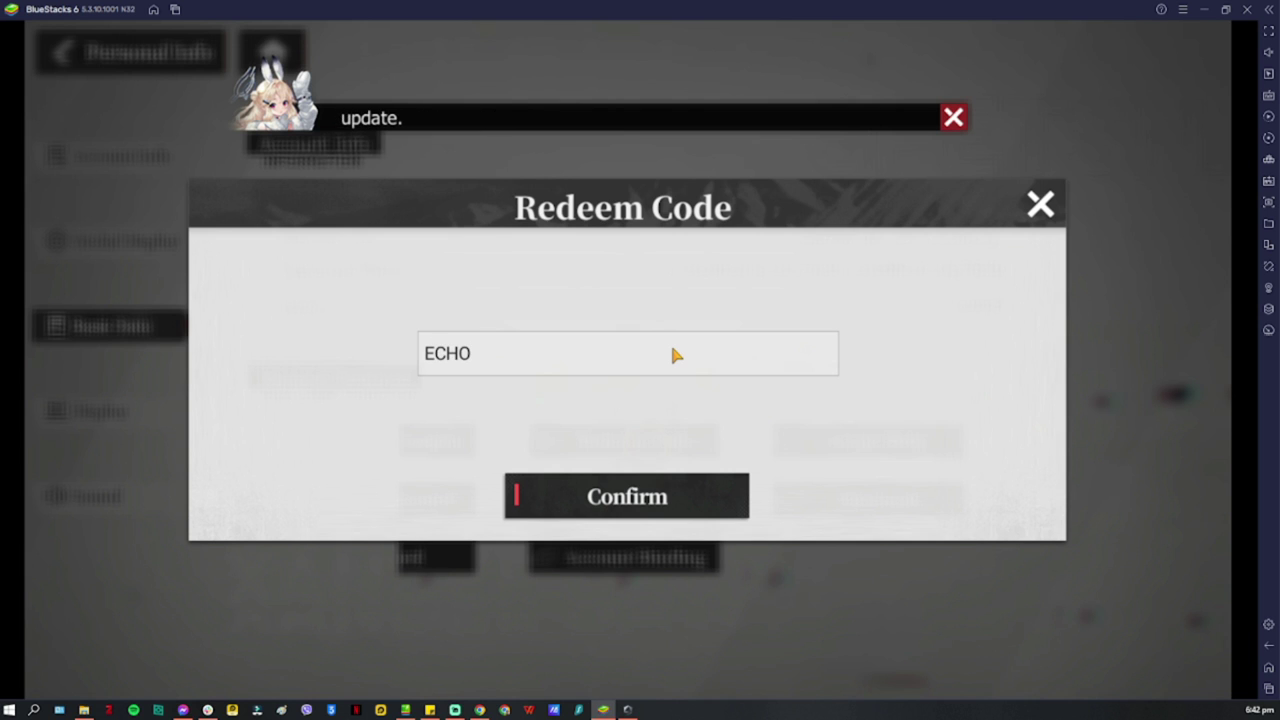
text(777)
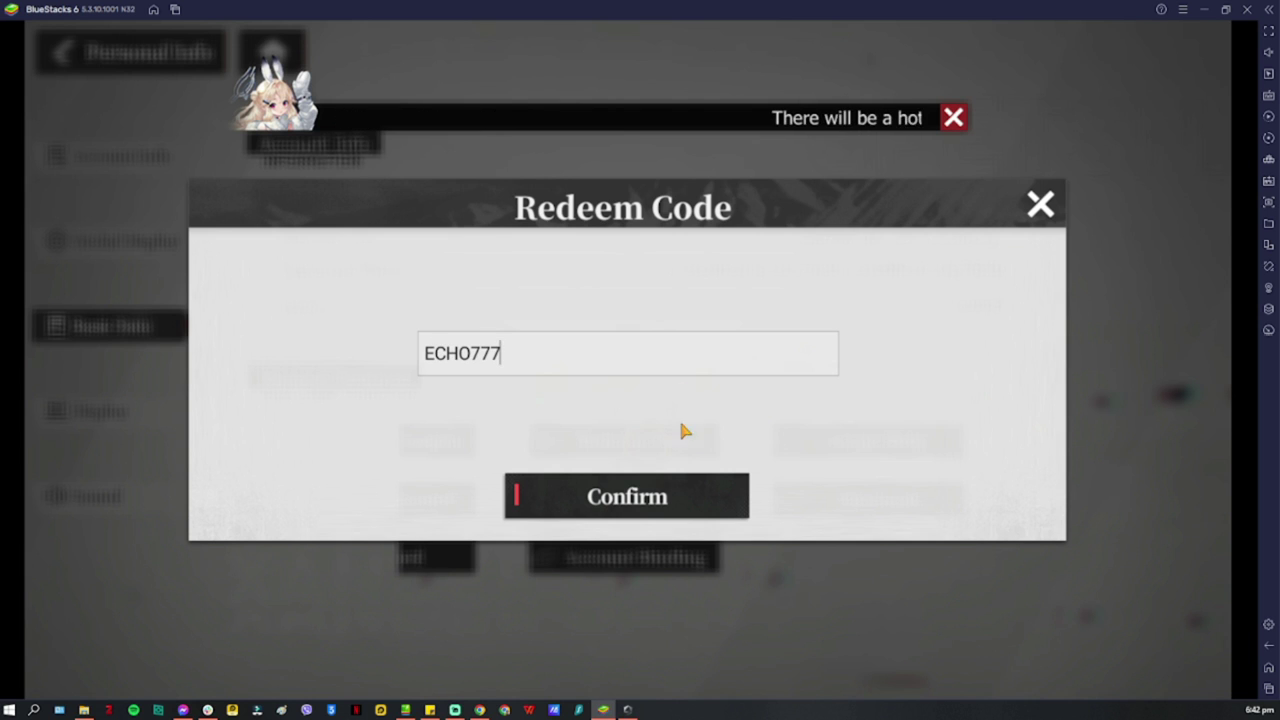
click(635, 500)
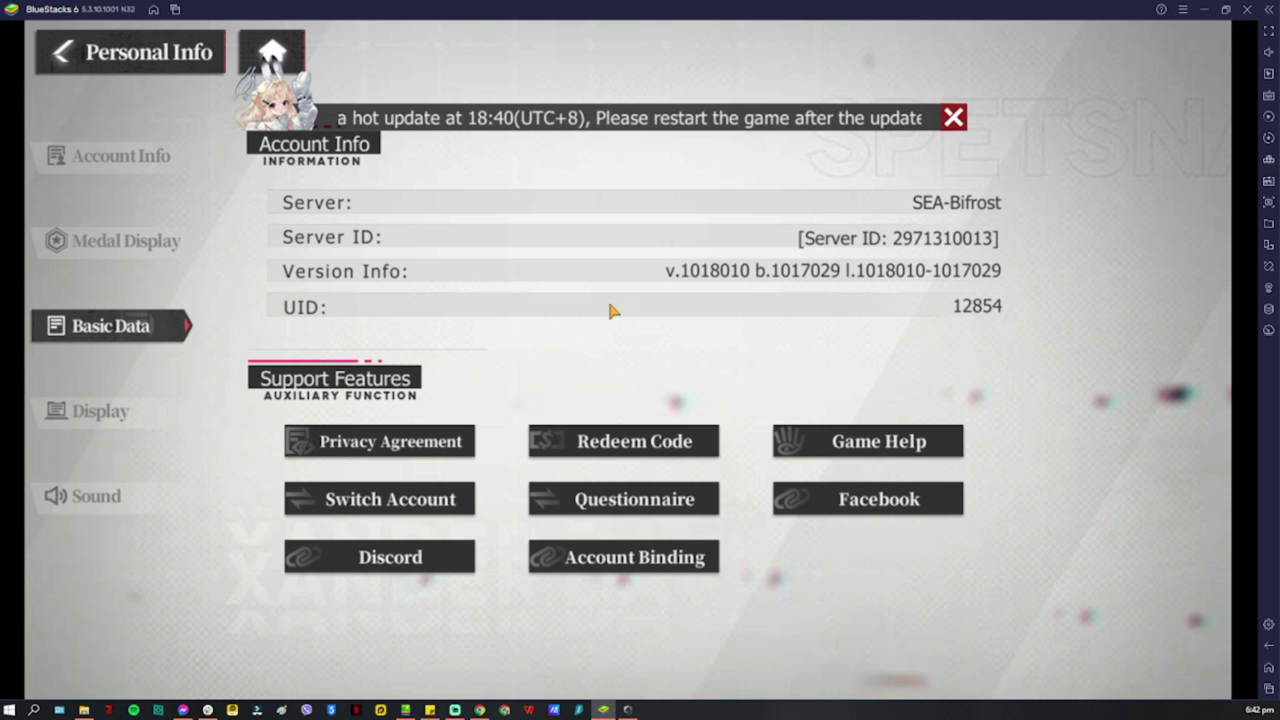
Enter TESLOVIK in the Redeem Code box and confirm it
click(636, 441)
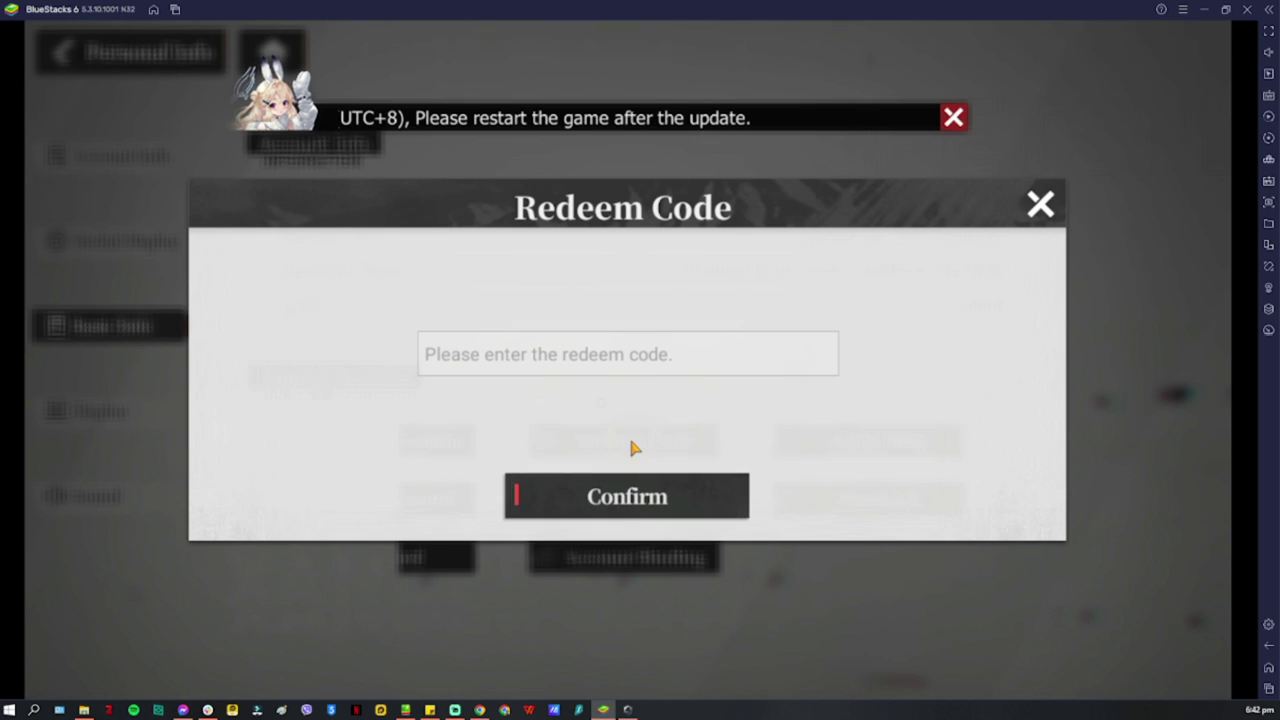
click(673, 358)
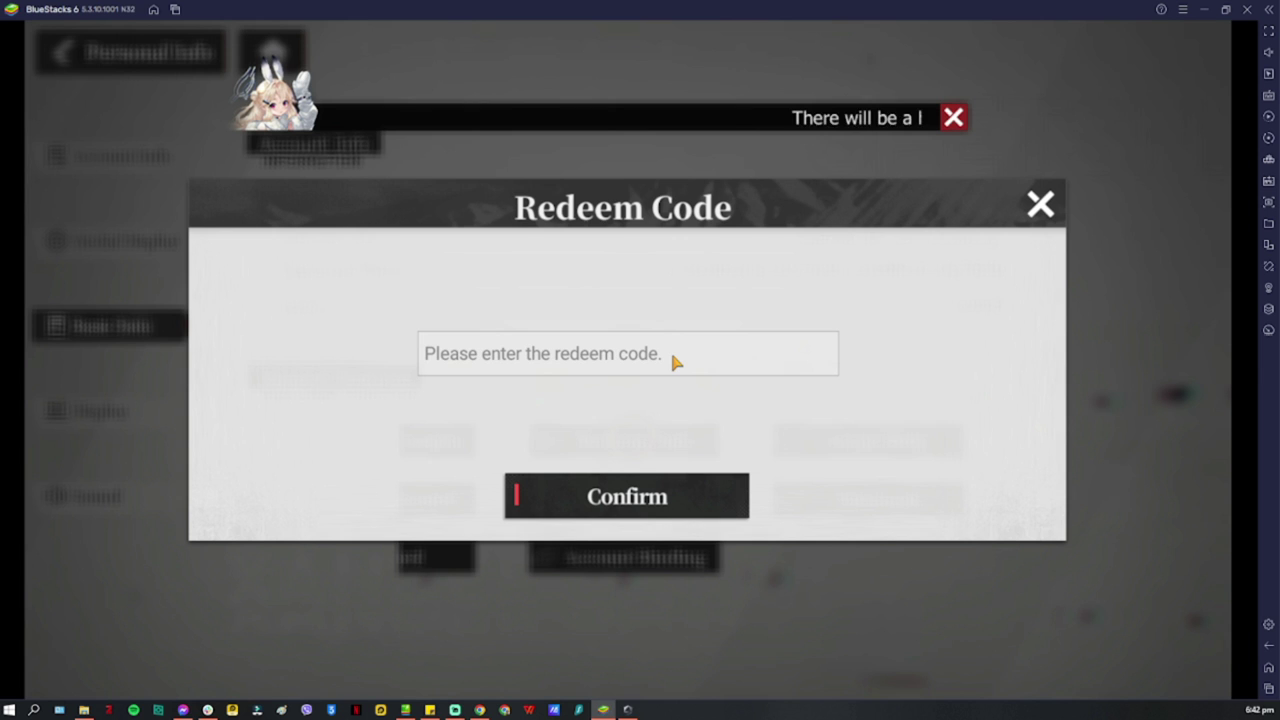
text(TES)
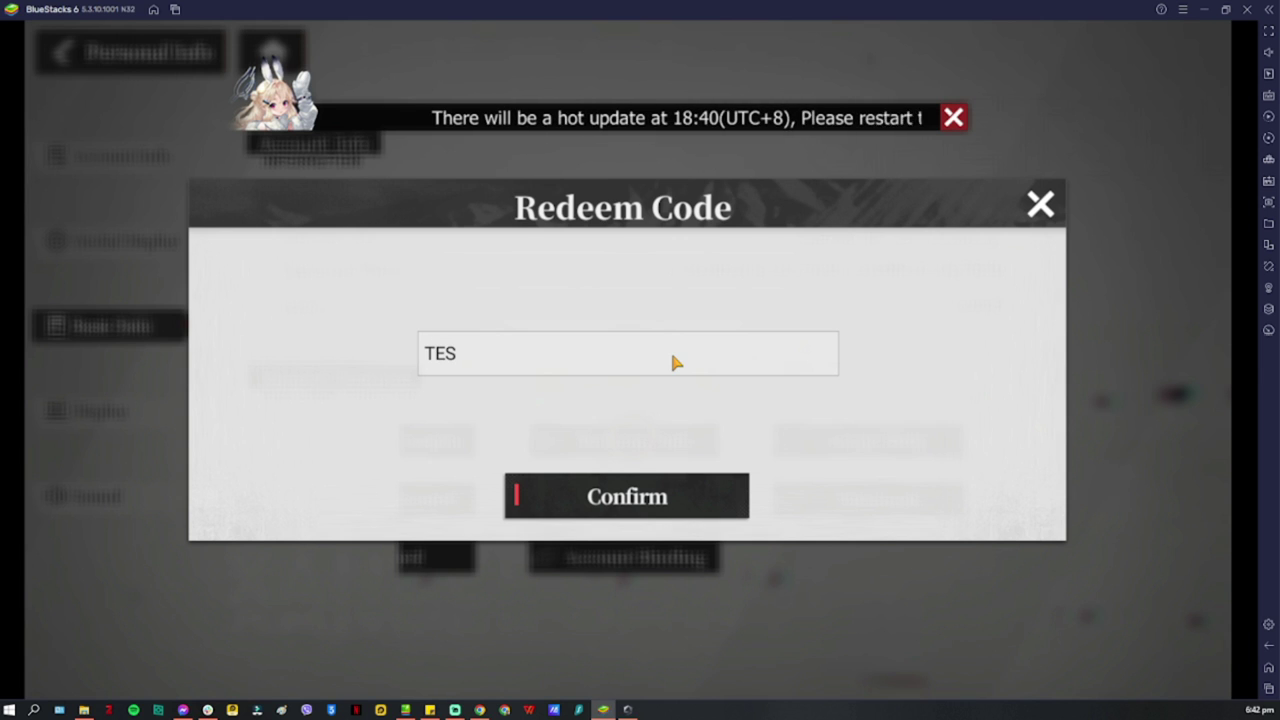
text(LOVIK)
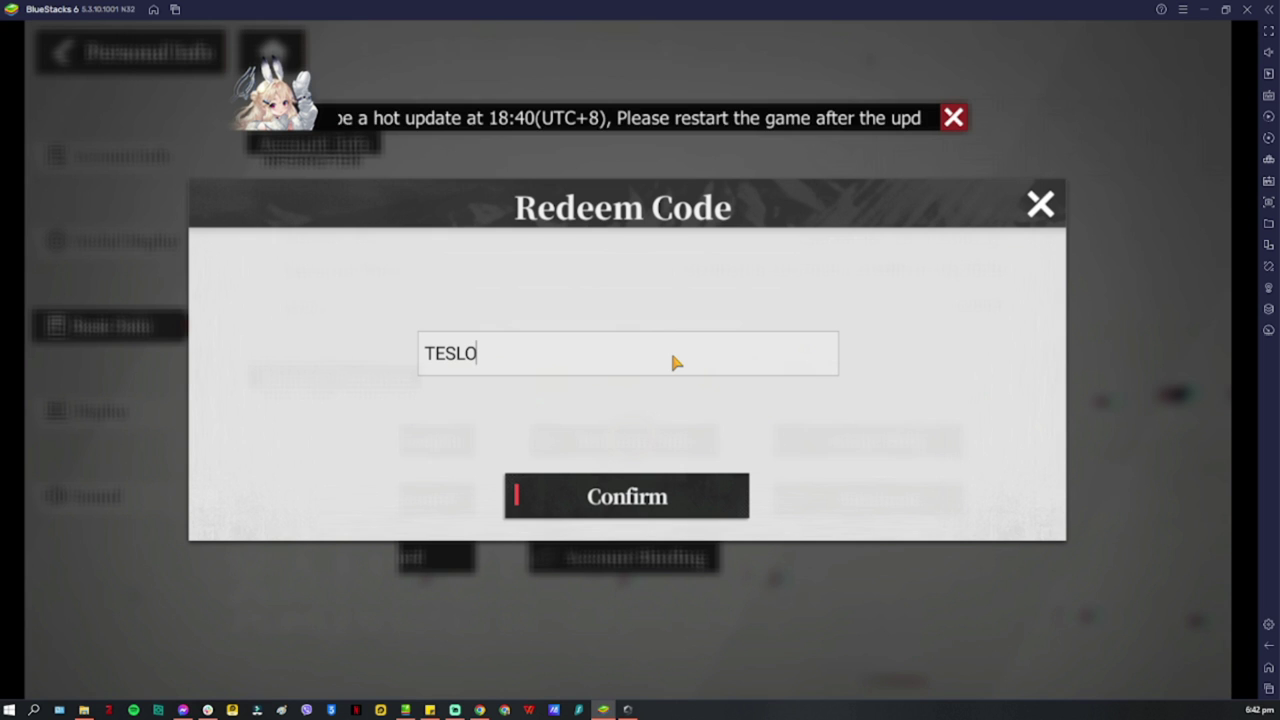
click(640, 495)
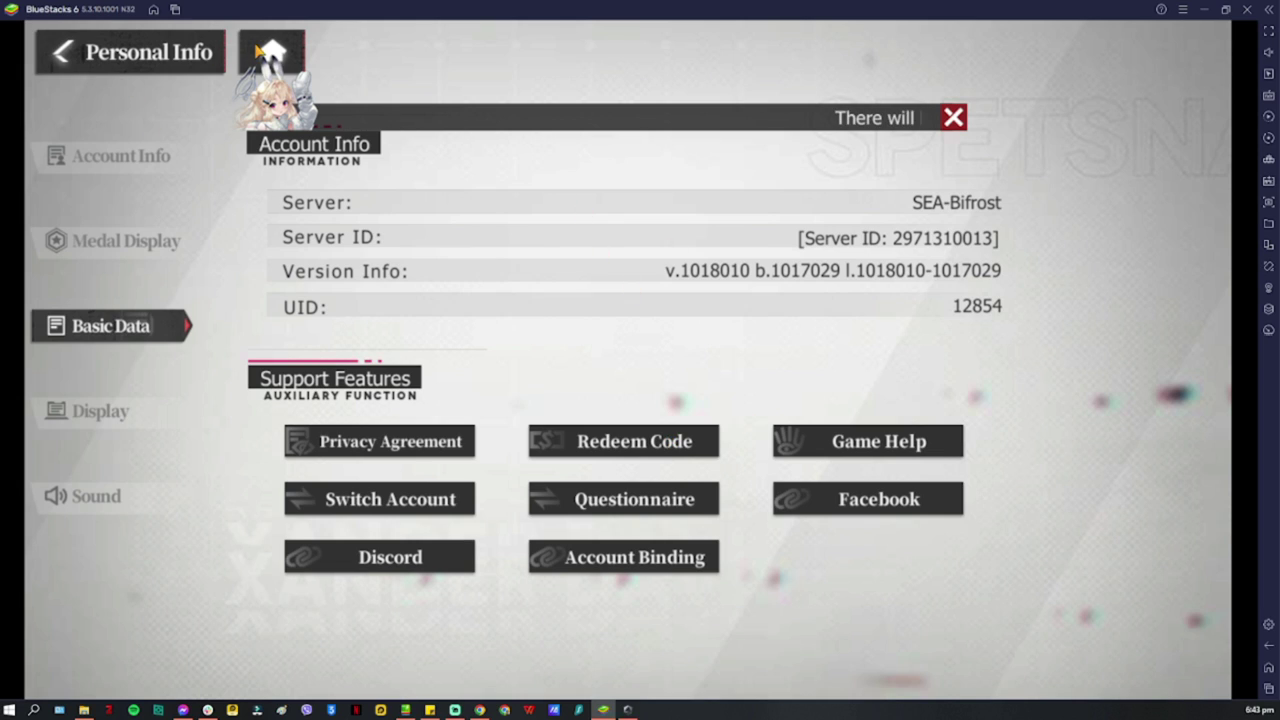
Go to the lobby mailbox and claim the first 'Just Now' reward mail
click(271, 52)
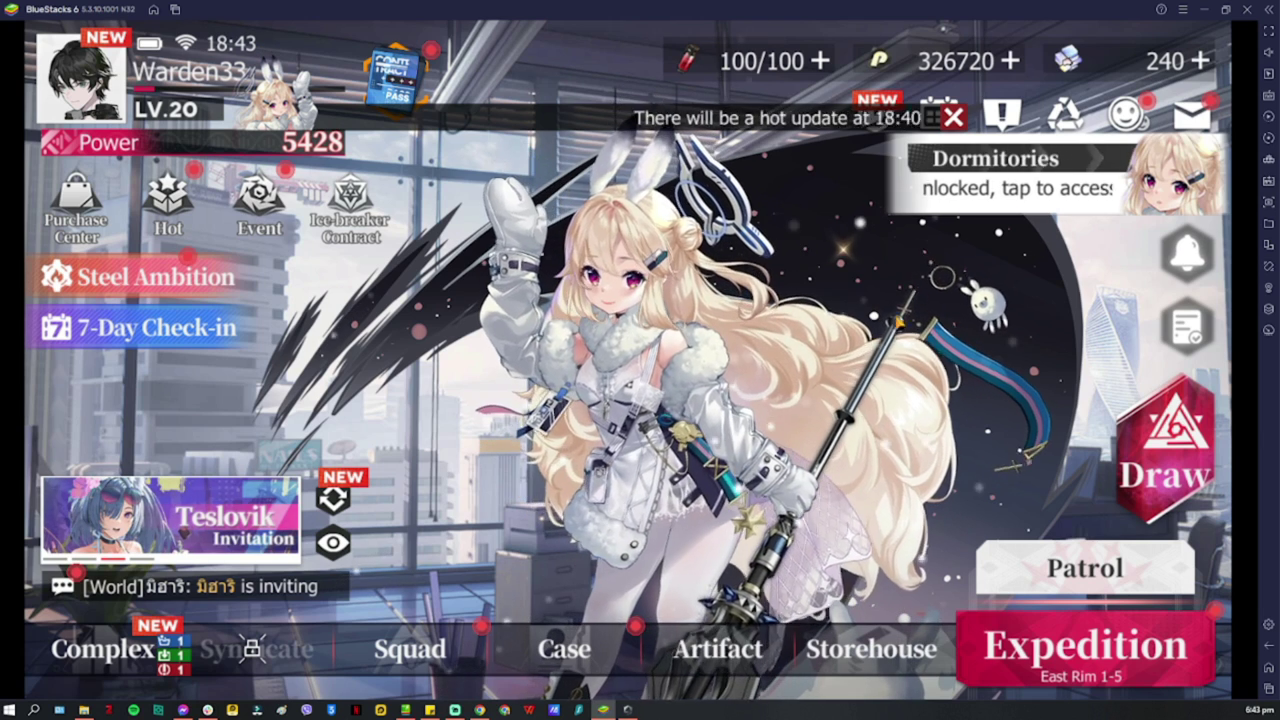
click(1192, 115)
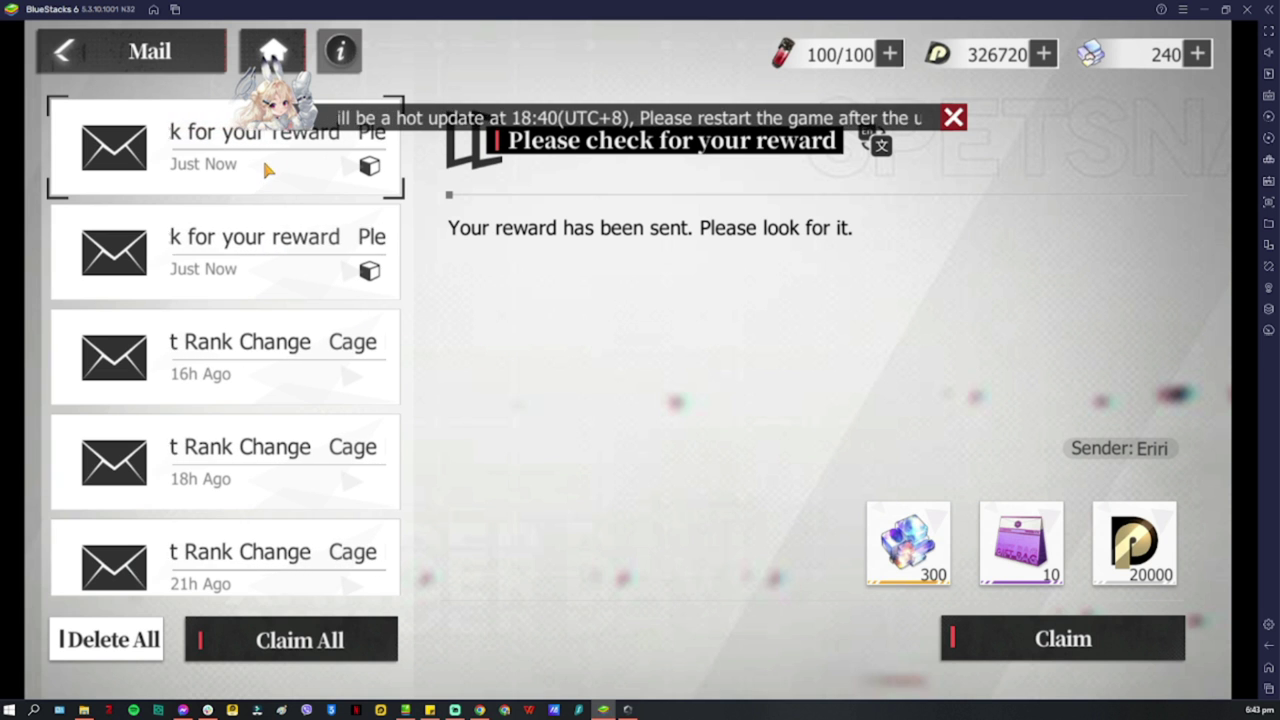
click(224, 252)
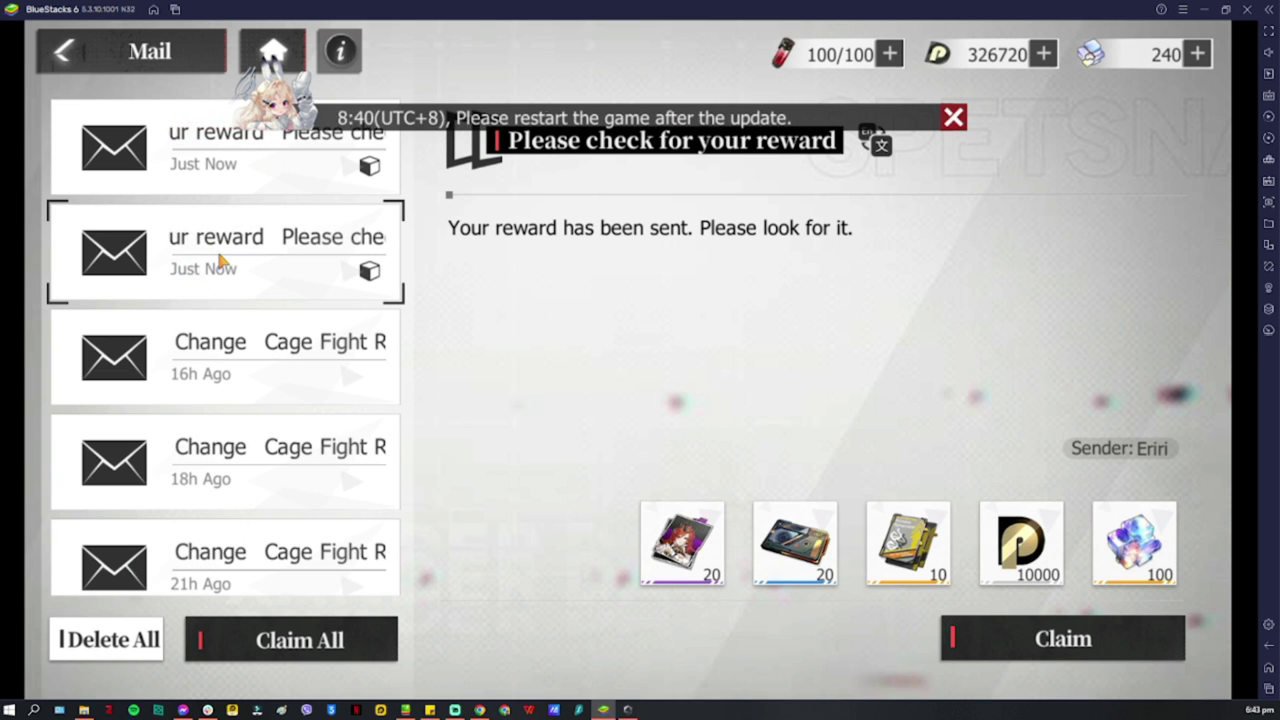
click(243, 172)
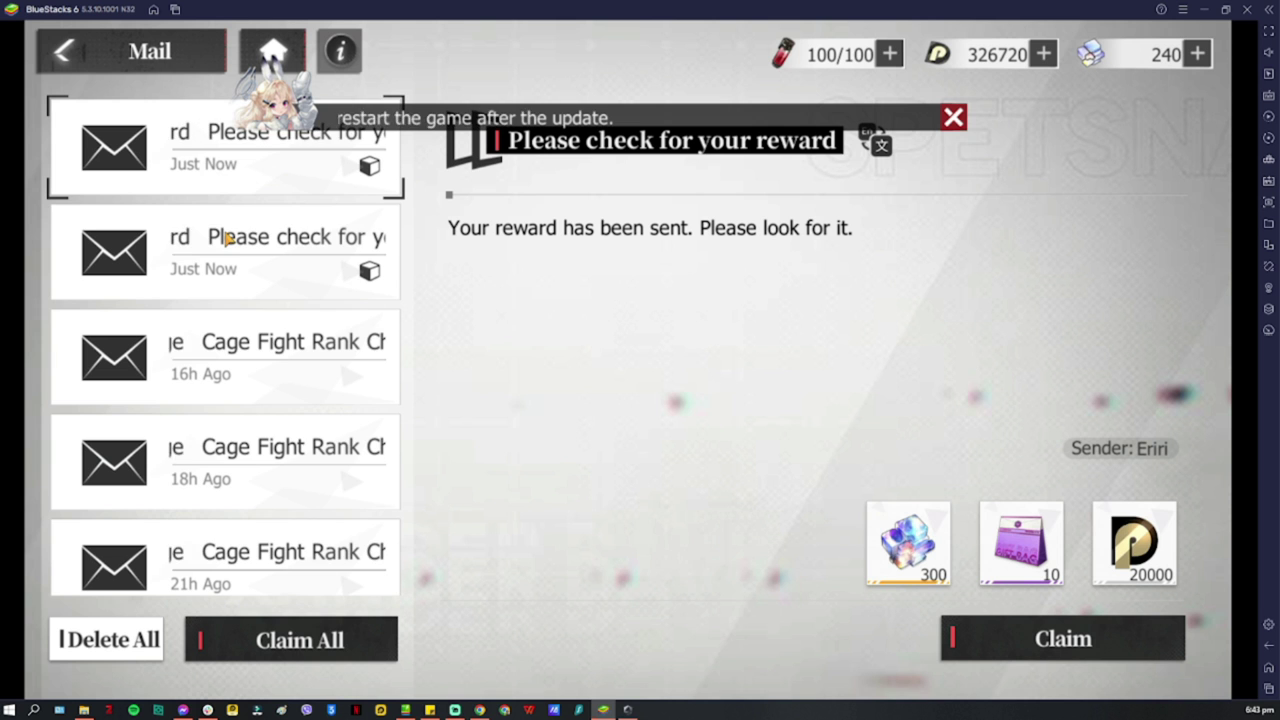
click(1013, 638)
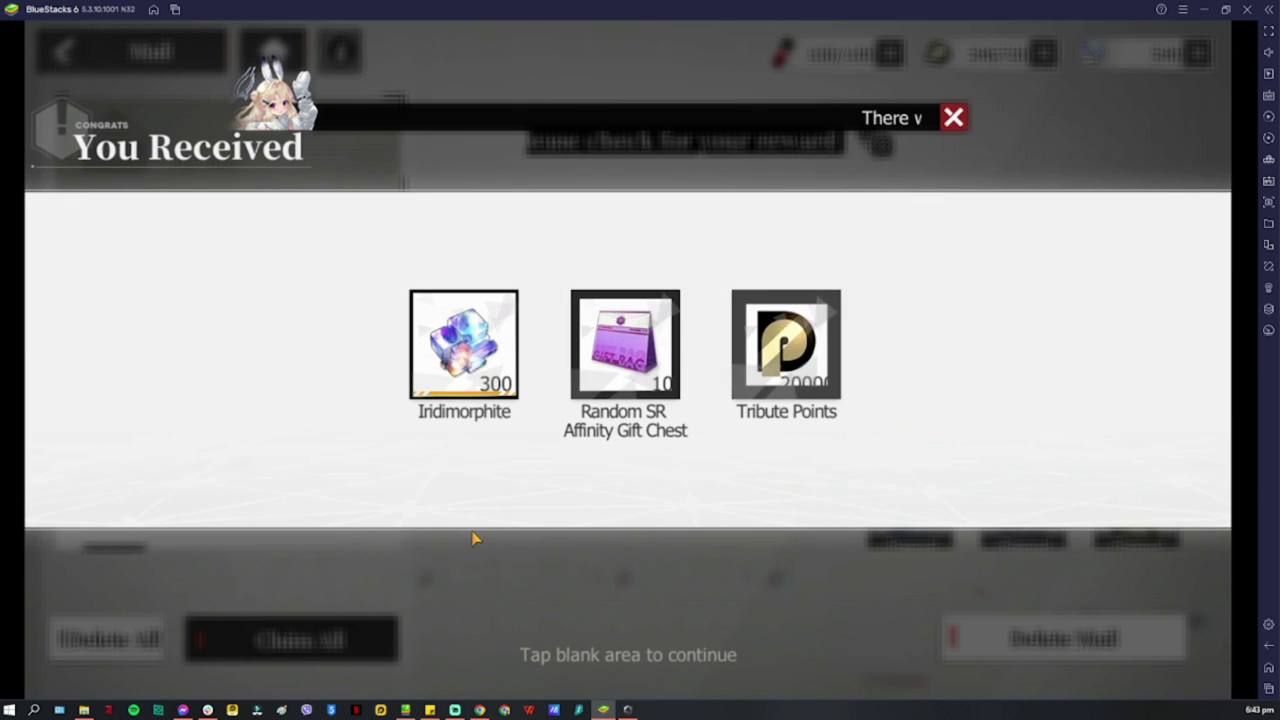
click(480, 518)
Claim the second 'Just Now' reward mail and close its rewards summary
click(310, 248)
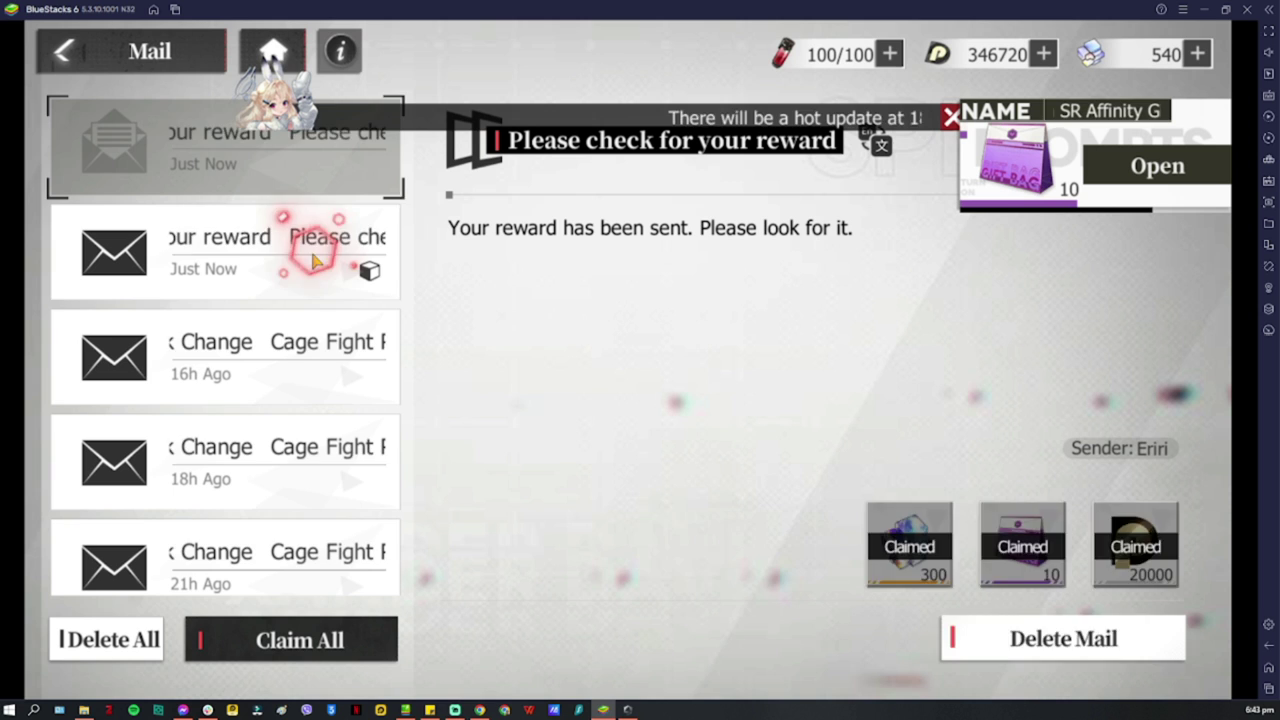
click(1143, 650)
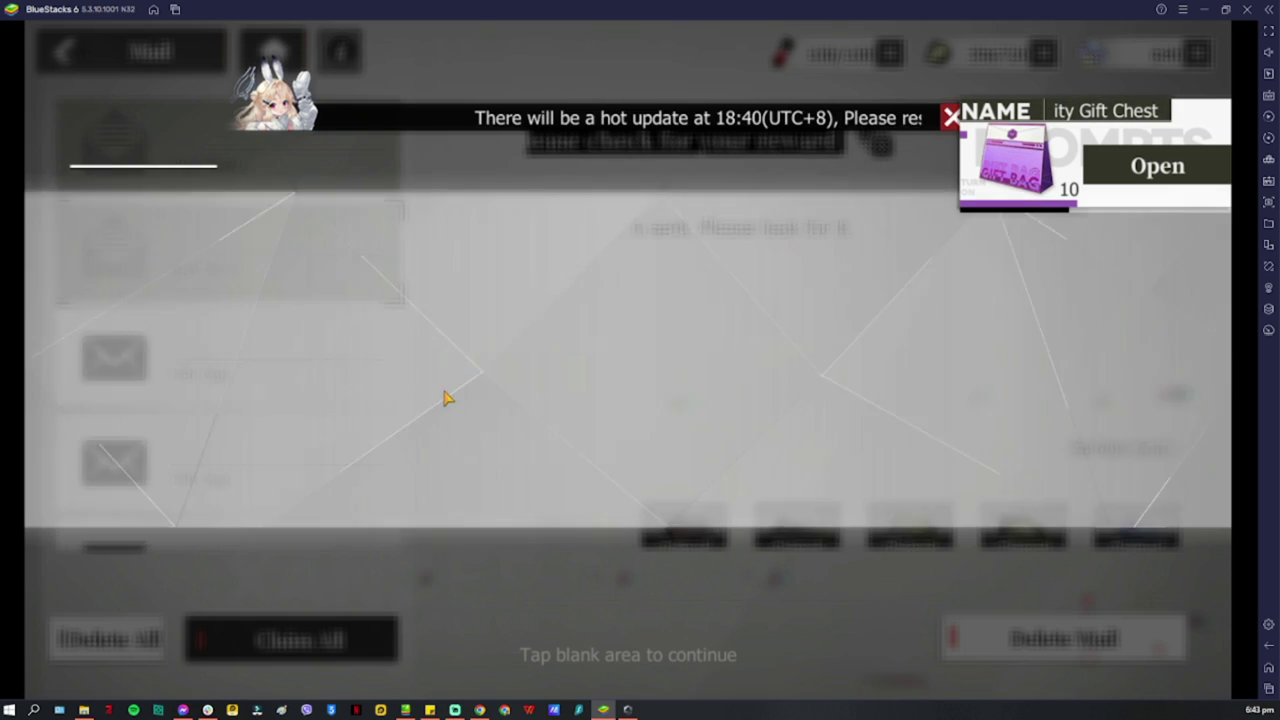
click(545, 585)
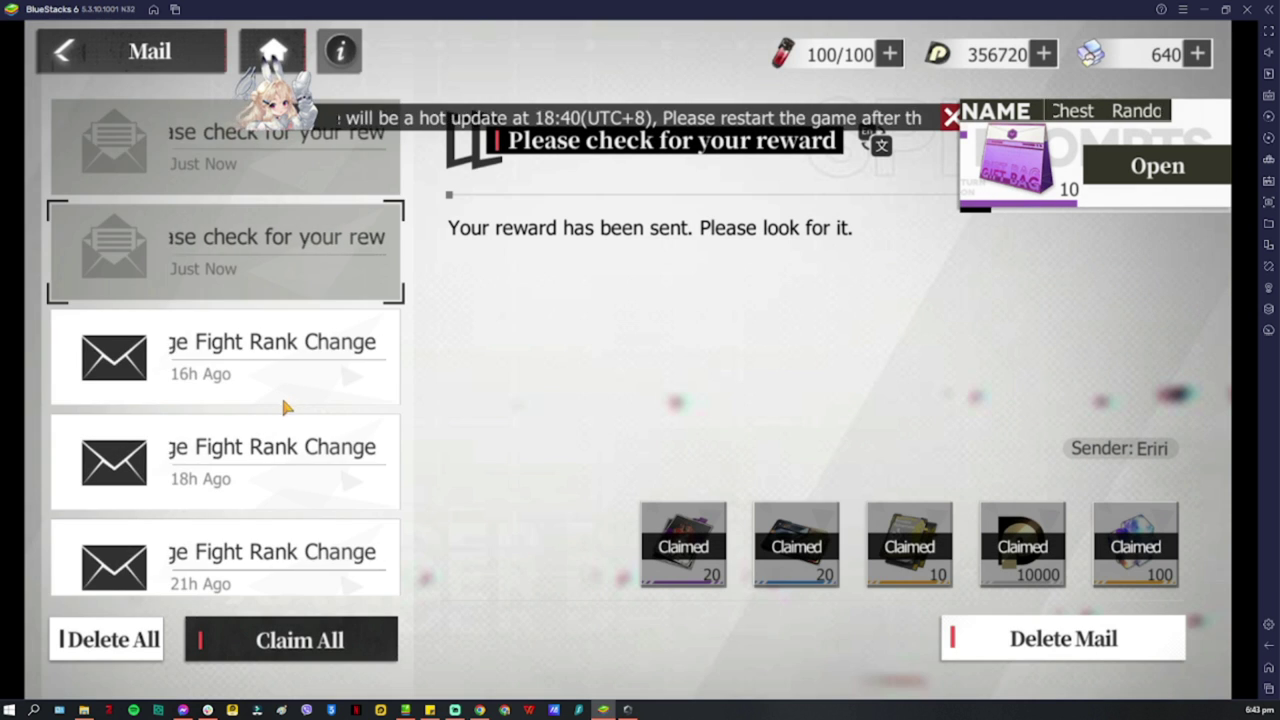
Use Claim All on the remaining mail rewards, then return to the main lobby
scroll(284, 420, down, 2)
scroll(284, 420, down, 2)
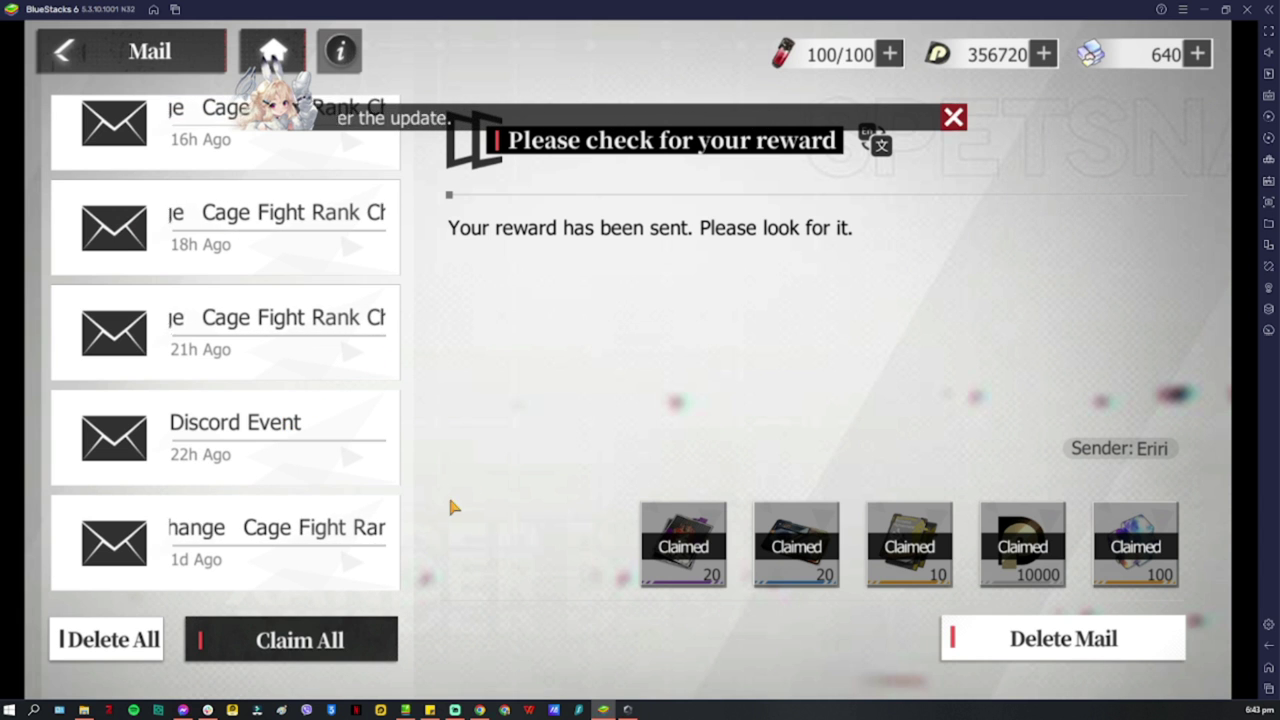
click(357, 530)
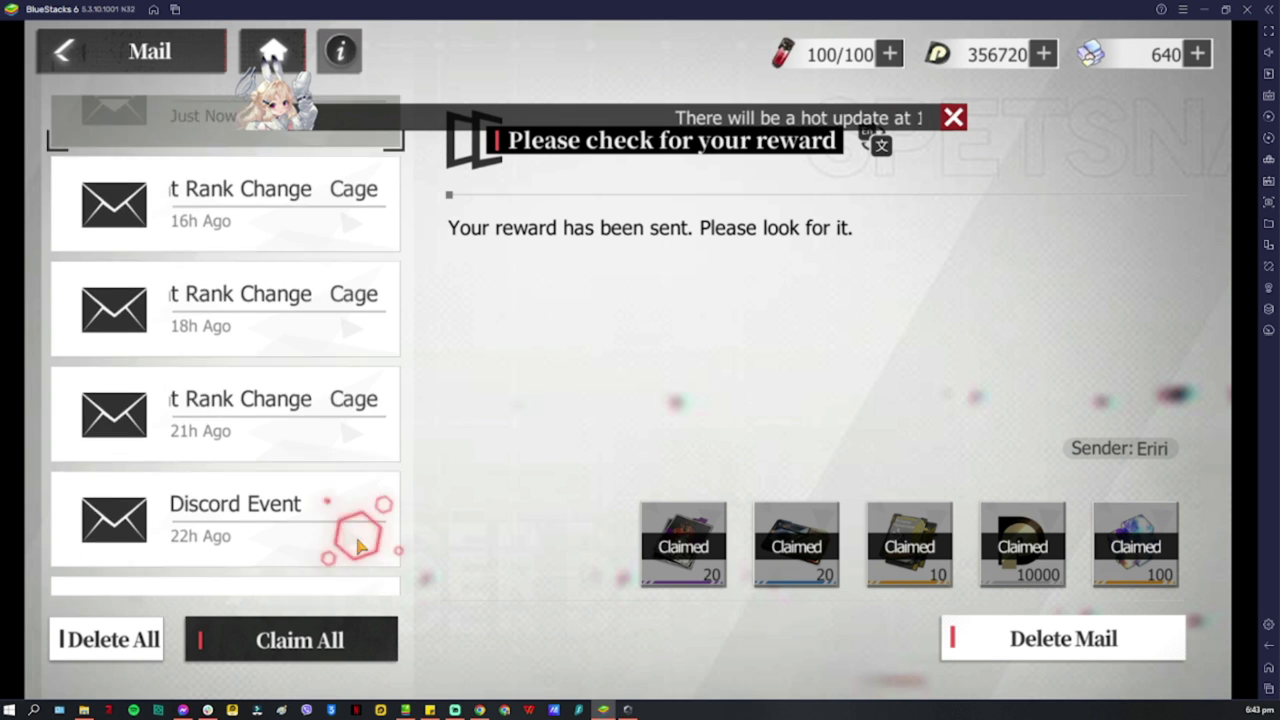
scroll(358, 540, down, 2)
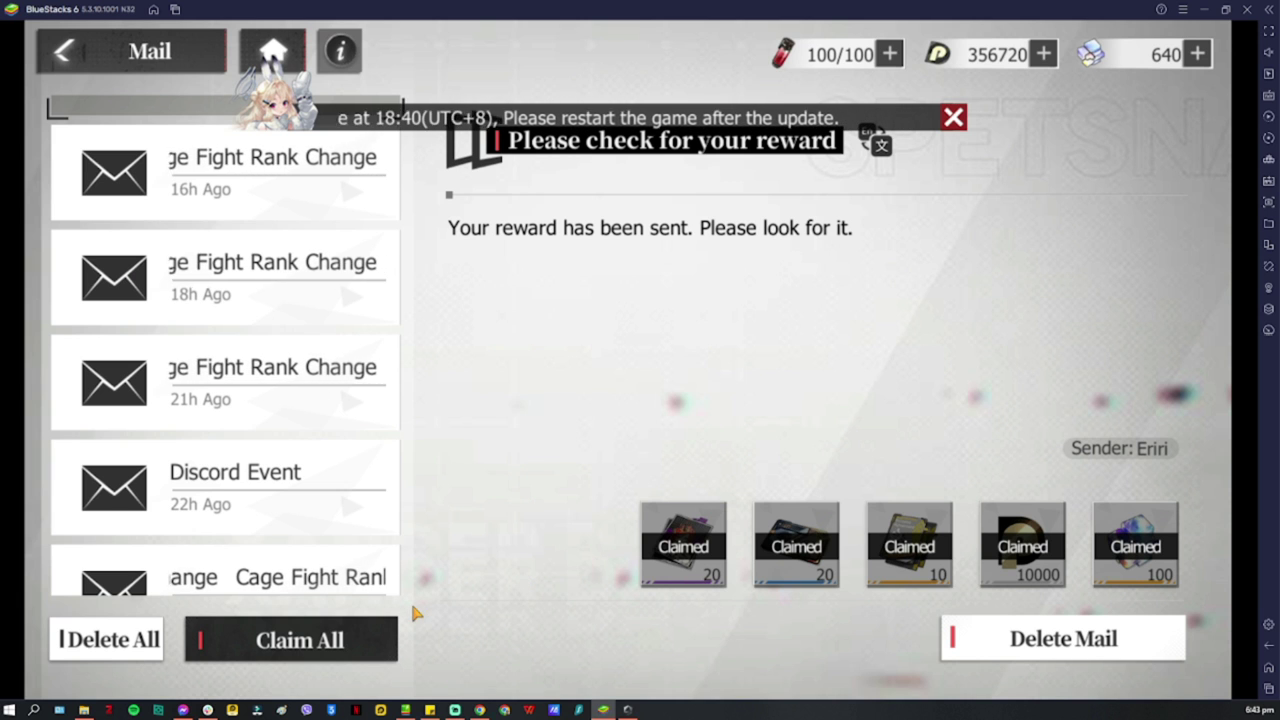
click(355, 628)
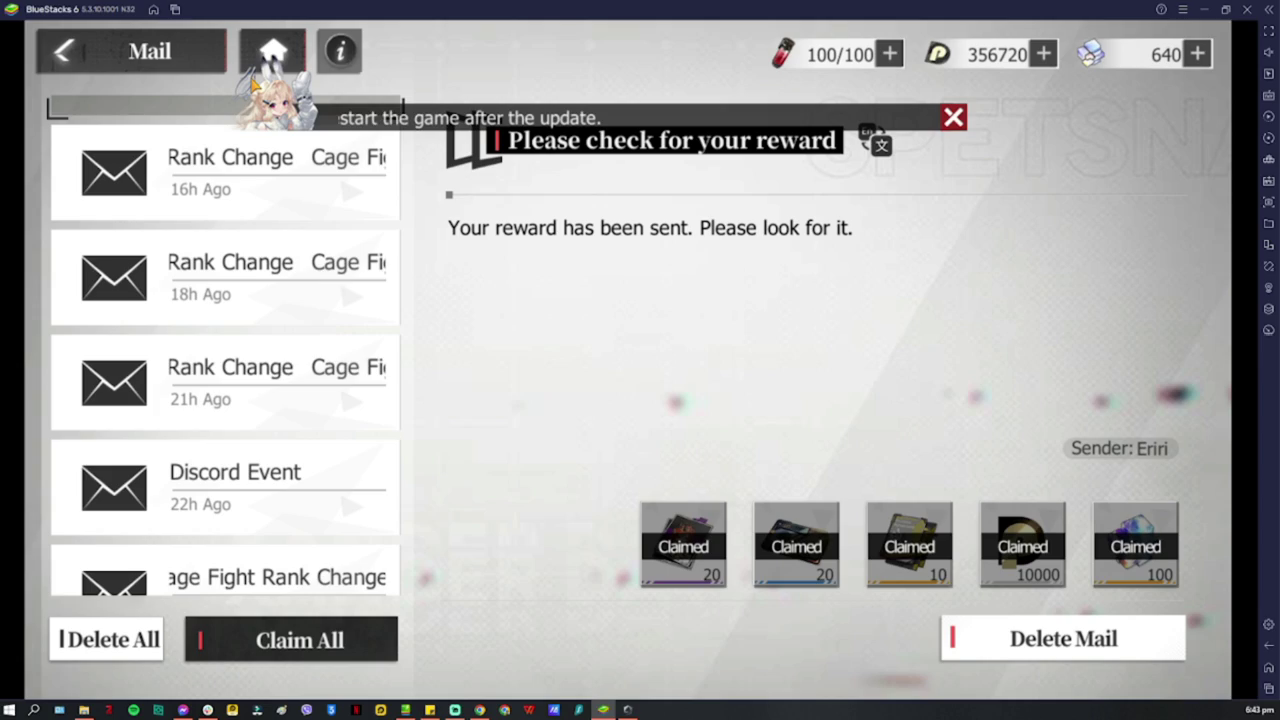
click(272, 54)
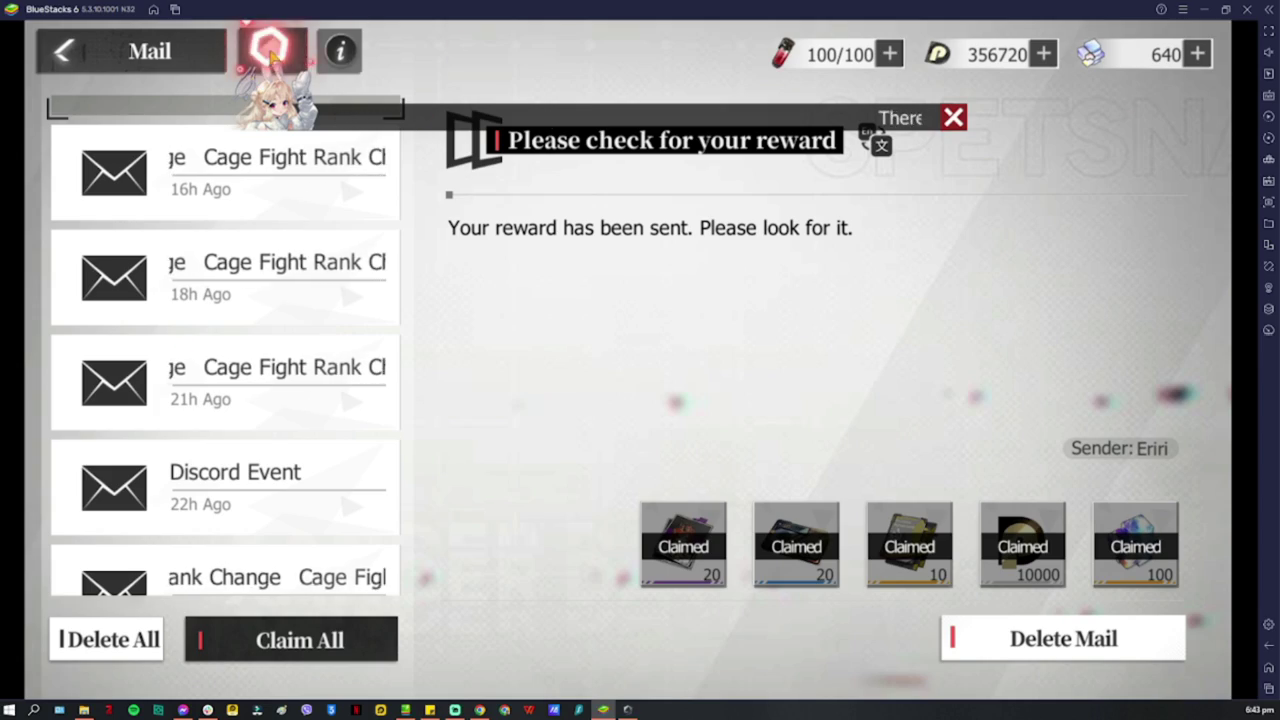